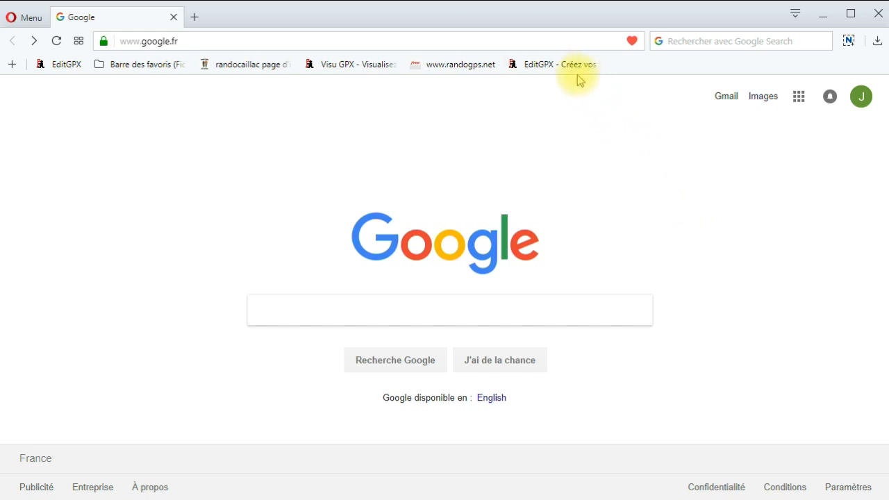
Open the bookmarked EditGPX page and load the track file jl2_DEP_117 onto the map.
{"action": "left_click", "coordinate": [544, 66]}
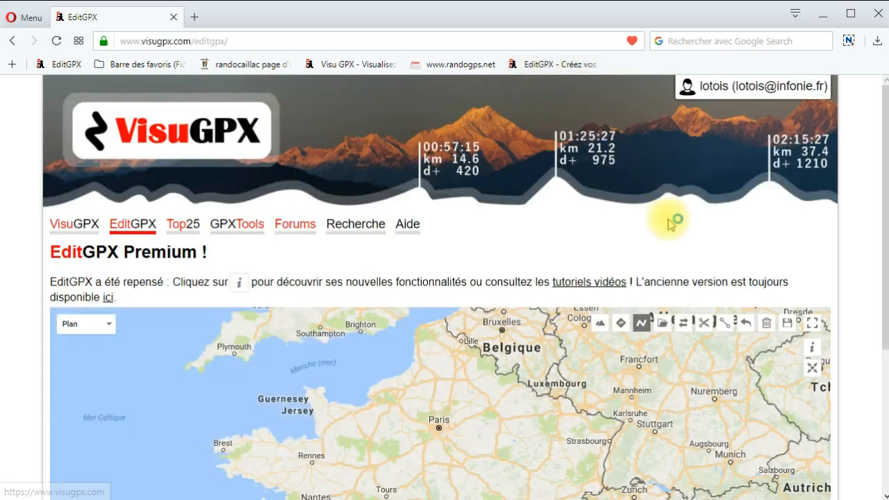
{"action": "left_click", "coordinate": [662, 323]}
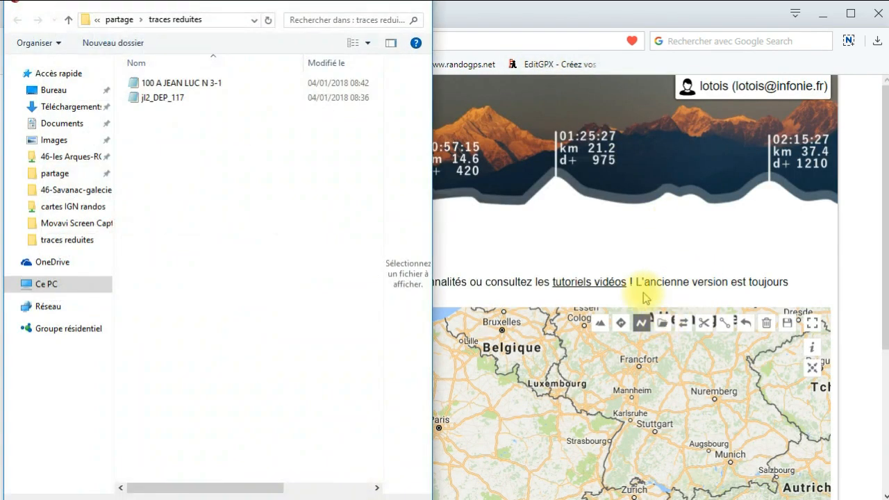
{"action": "left_click", "coordinate": [173, 101]}
{"action": "double_click", "coordinate": [173, 99]}
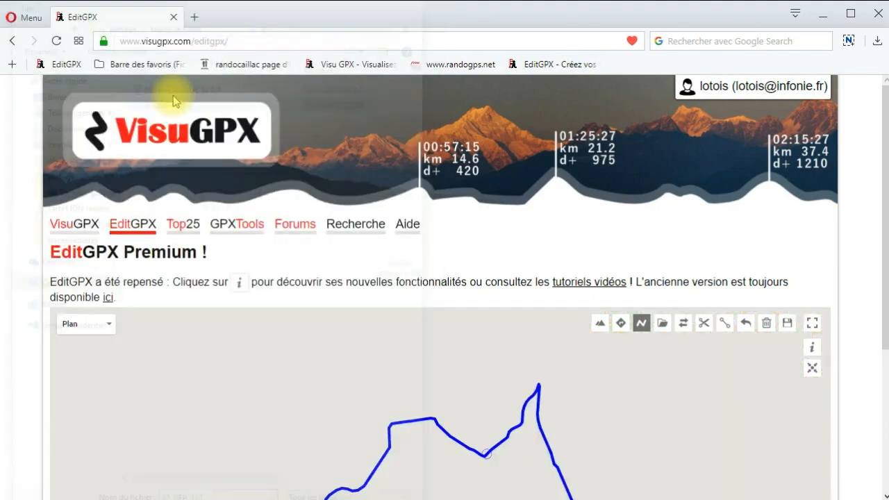
{"action": "left_click_drag", "start_coordinate": [885, 245], "coordinate": [886, 368]}
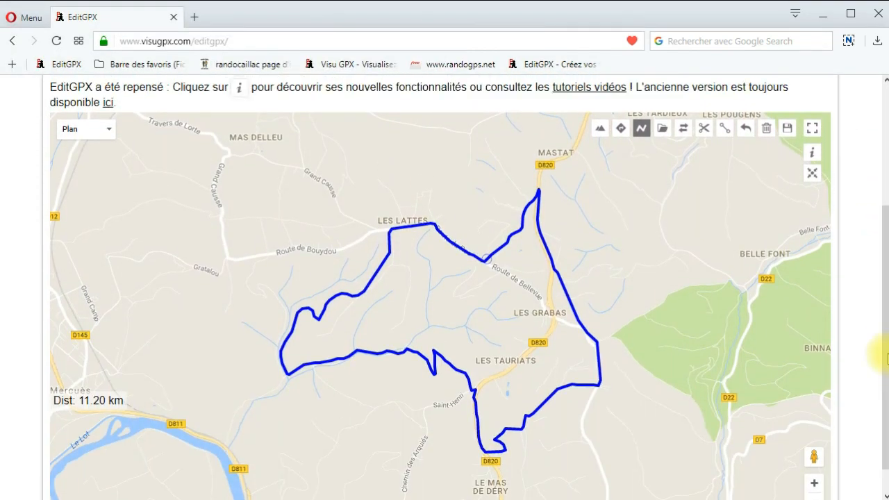
Add the other track file from the traces reduites folder, the one whose name starts with 100, to the map.
{"action": "left_click", "coordinate": [663, 129]}
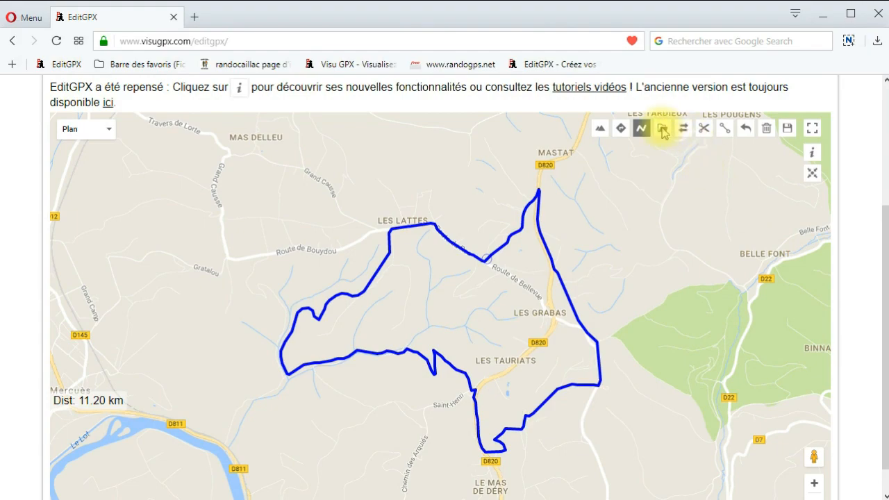
{"action": "left_click", "coordinate": [202, 83]}
{"action": "double_click", "coordinate": [203, 83]}
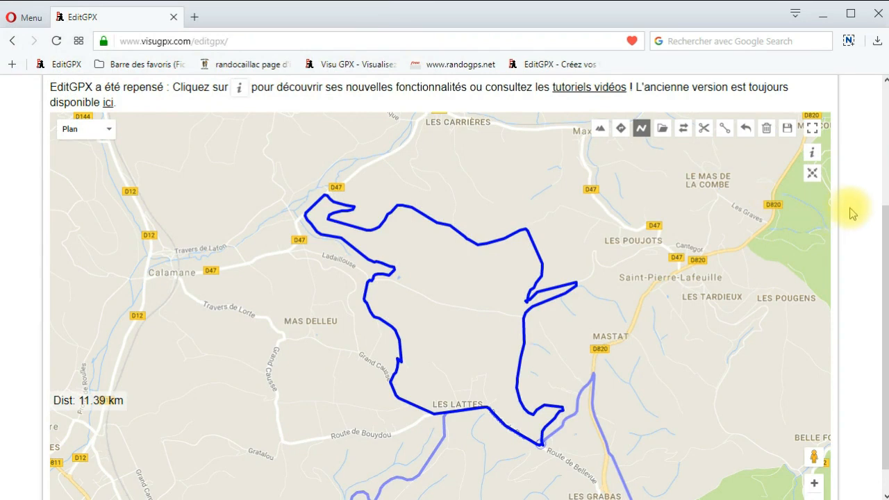
{"action": "scroll", "coordinate": [887, 277], "scroll_direction": "down", "scroll_amount": 1}
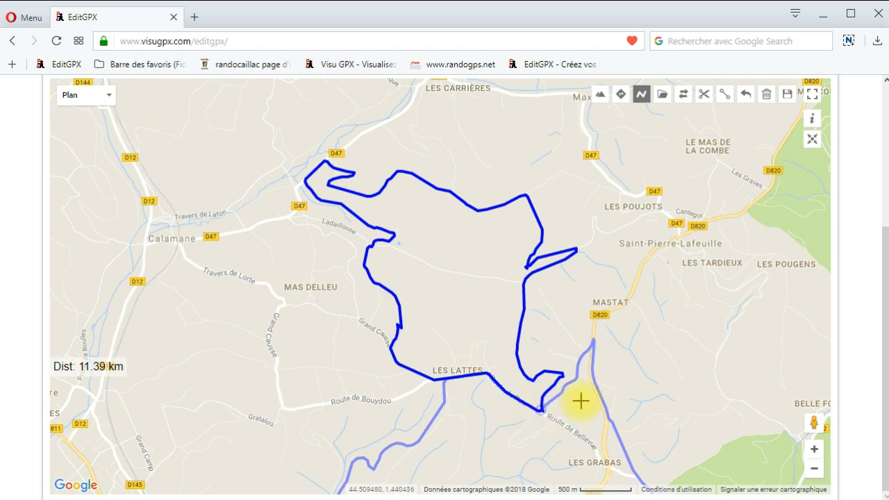
{"action": "left_click_drag", "start_coordinate": [688, 356], "coordinate": [673, 215]}
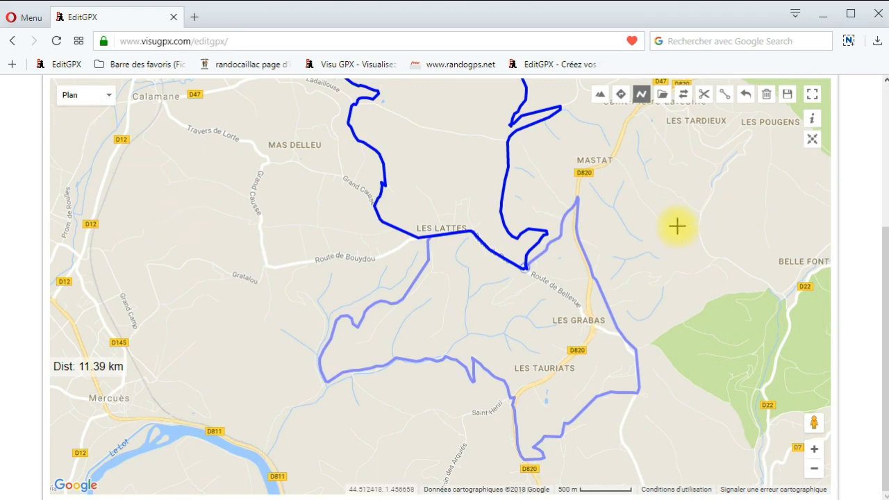
Cut the northern track at the Les Lattes junction and delete its section along Route du Roc shared with the southern loop.
{"action": "left_click", "coordinate": [725, 96]}
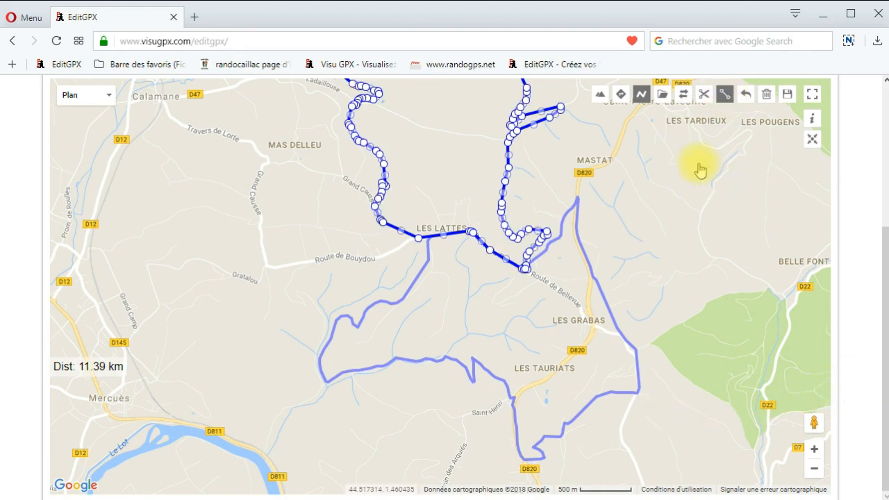
{"action": "left_click", "coordinate": [705, 96]}
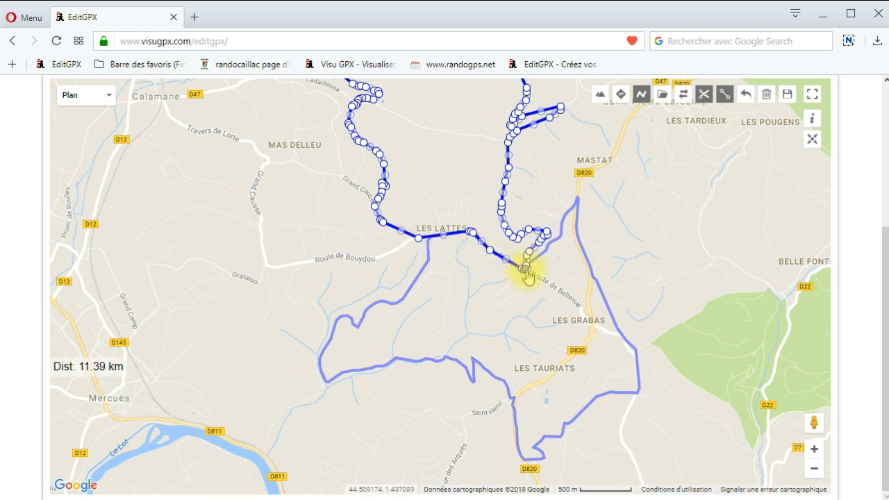
{"action": "left_click", "coordinate": [417, 238]}
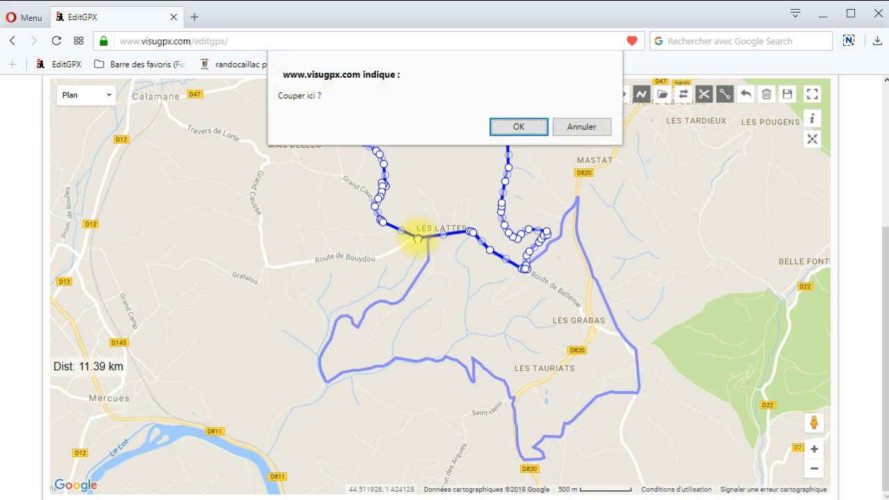
{"action": "left_click", "coordinate": [519, 128]}
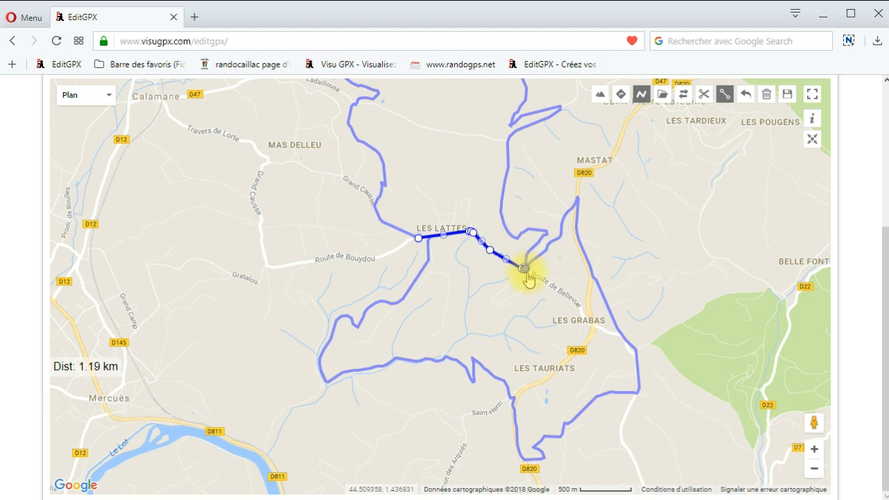
{"action": "left_click", "coordinate": [766, 99]}
{"action": "left_click", "coordinate": [515, 128]}
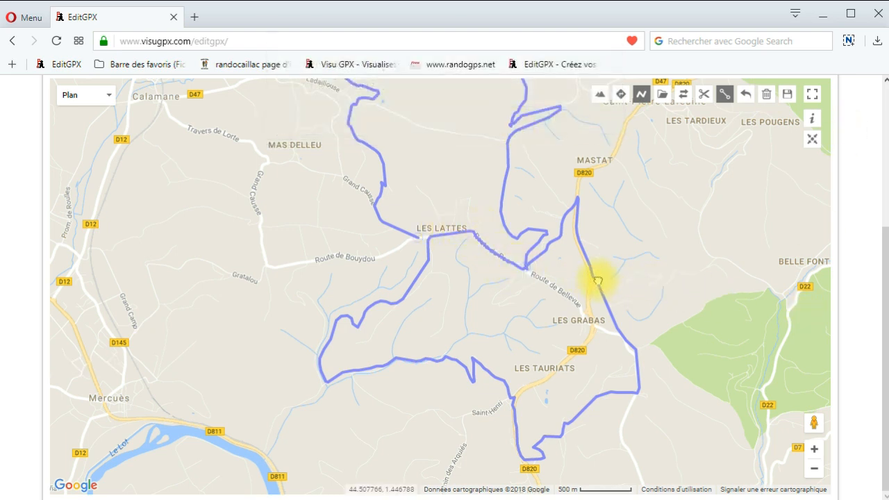
Cut the southern track at the Les Lattes junction and delete its detached section along Route du Roc.
{"action": "left_click", "coordinate": [597, 281]}
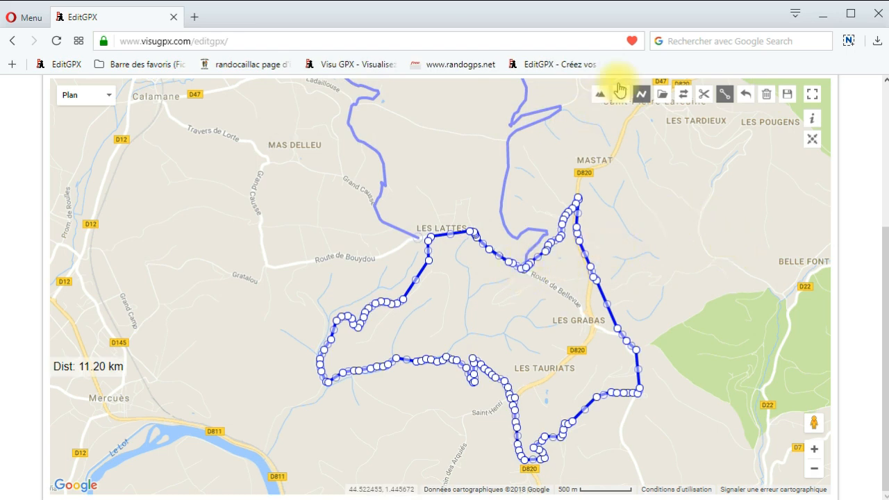
{"action": "left_click", "coordinate": [704, 96]}
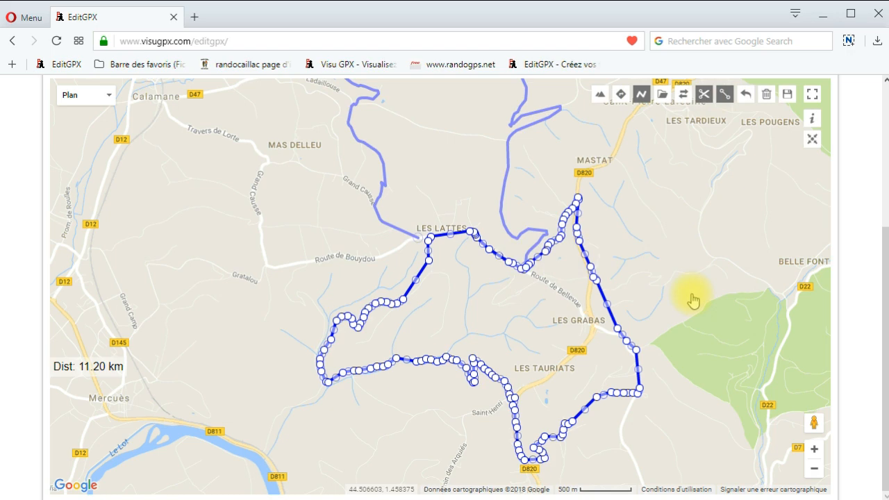
{"action": "left_click", "coordinate": [430, 240]}
{"action": "left_click", "coordinate": [505, 126]}
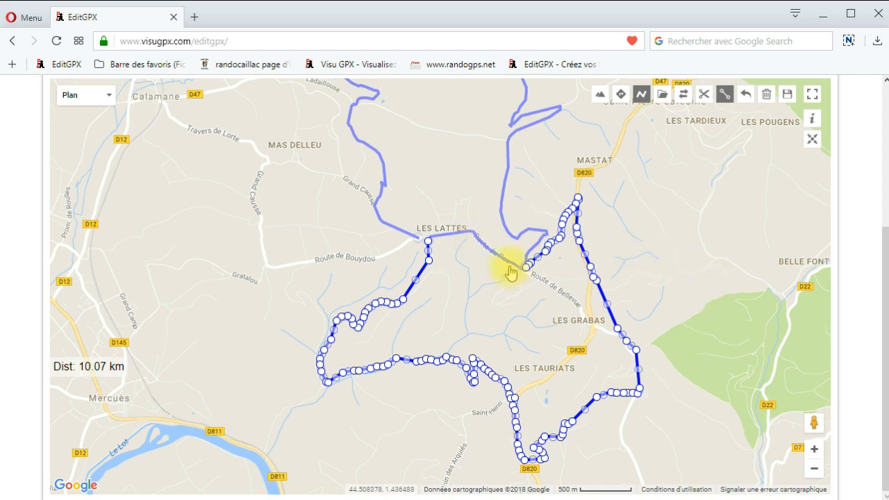
{"action": "left_click", "coordinate": [480, 245]}
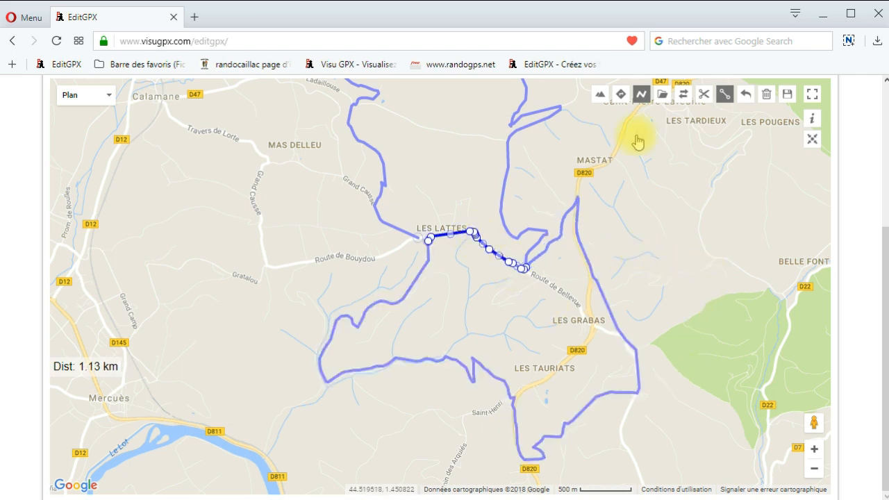
{"action": "left_click", "coordinate": [768, 94]}
{"action": "left_click", "coordinate": [529, 125]}
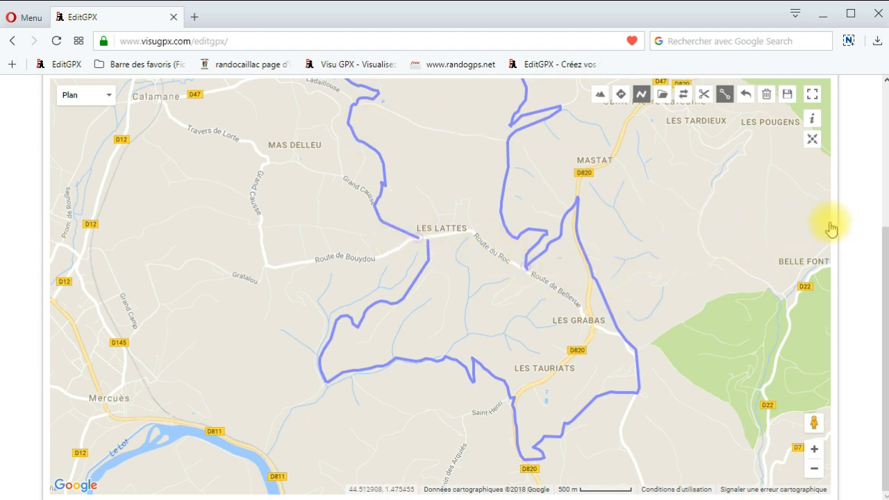
Merge the northern track with the southern track into a single route.
{"action": "left_click", "coordinate": [374, 224]}
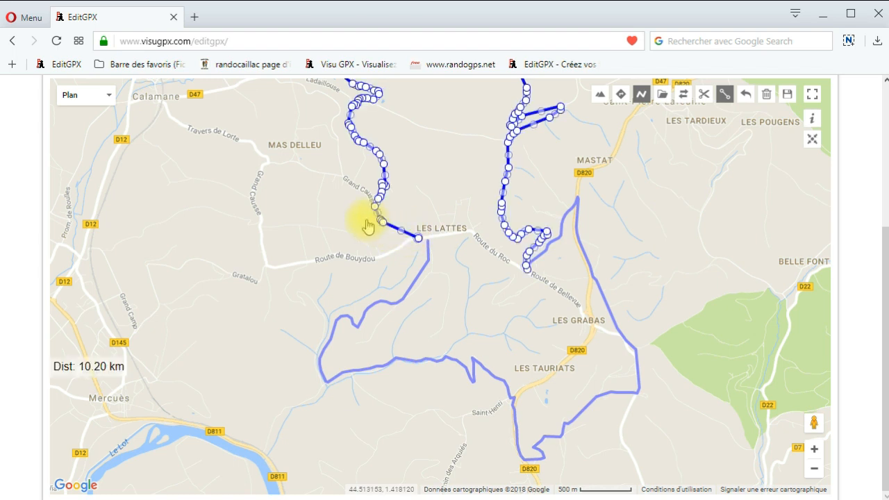
{"action": "left_click", "coordinate": [422, 277]}
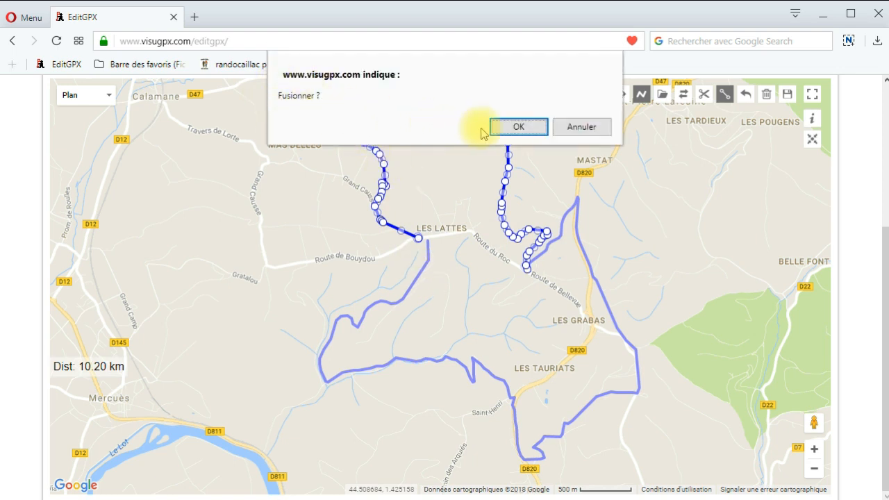
{"action": "left_click", "coordinate": [517, 128]}
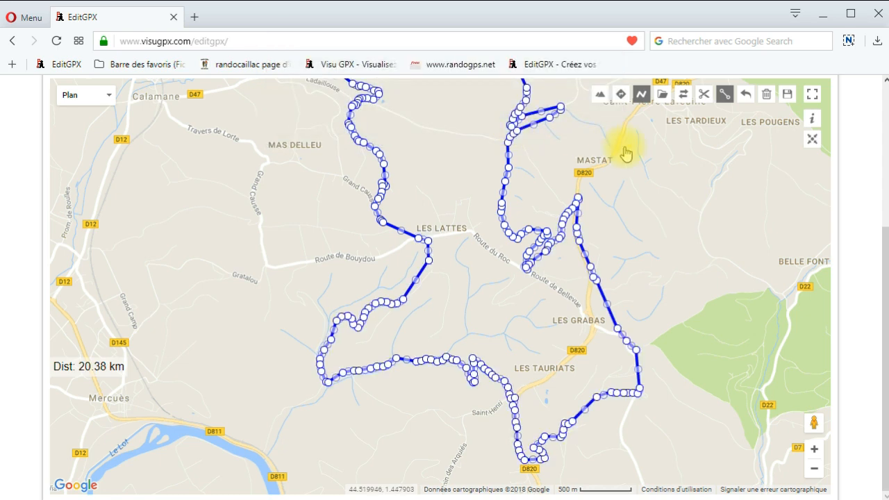
{"action": "left_click", "coordinate": [744, 225]}
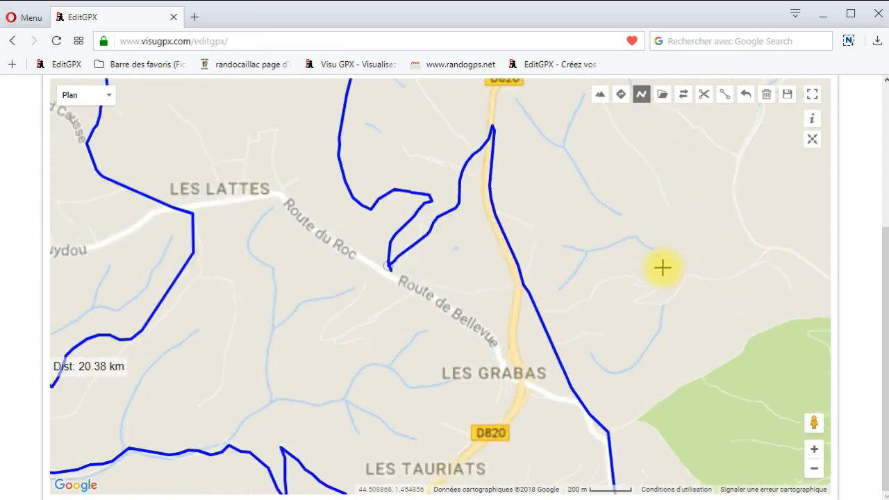
Delete the stray track point beside Domaine d'Auzole, just off Route de Bellevue, and leave point editing.
{"action": "scroll", "coordinate": [662, 267], "scroll_direction": "up", "scroll_amount": 1}
{"action": "left_click_drag", "start_coordinate": [424, 344], "coordinate": [490, 312]}
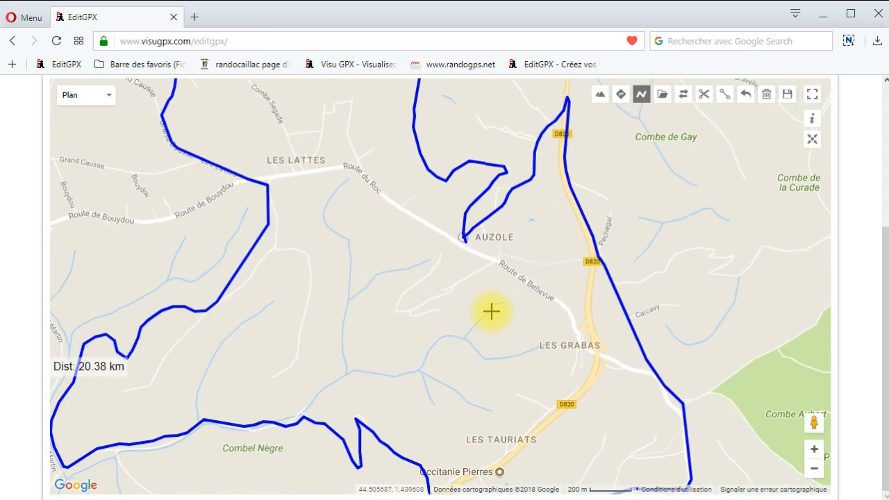
{"action": "scroll", "coordinate": [492, 310], "scroll_direction": "up", "scroll_amount": 1}
{"action": "left_click_drag", "start_coordinate": [540, 209], "coordinate": [527, 293]}
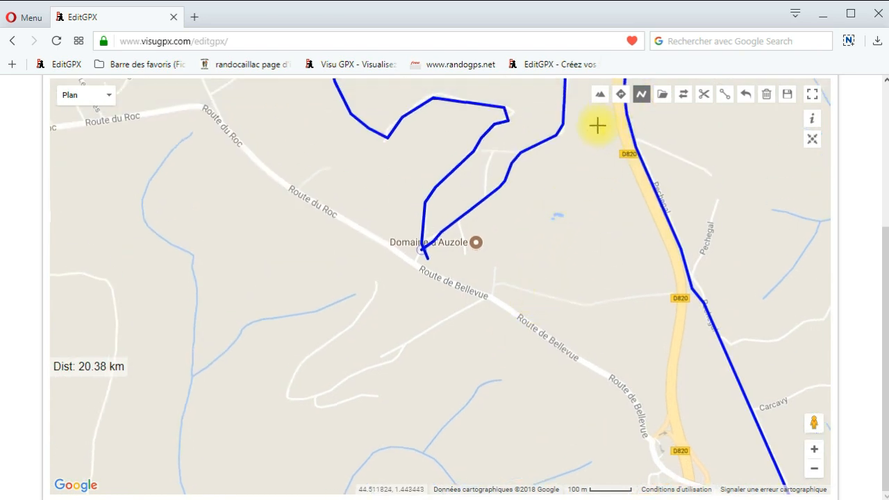
{"action": "left_click", "coordinate": [725, 97]}
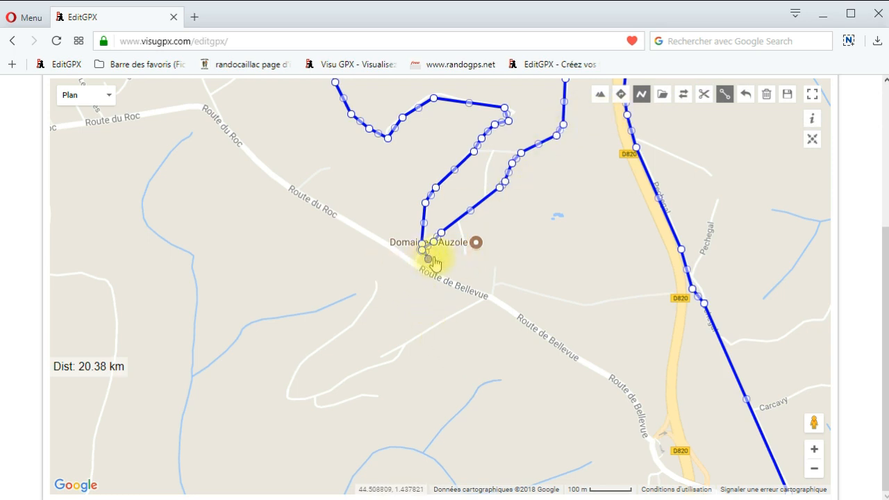
{"action": "left_click", "coordinate": [428, 260]}
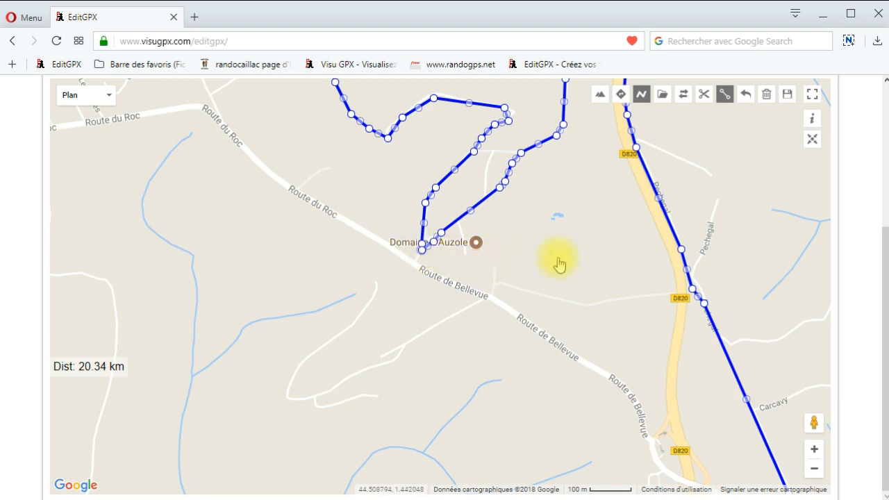
{"action": "left_click", "coordinate": [724, 94]}
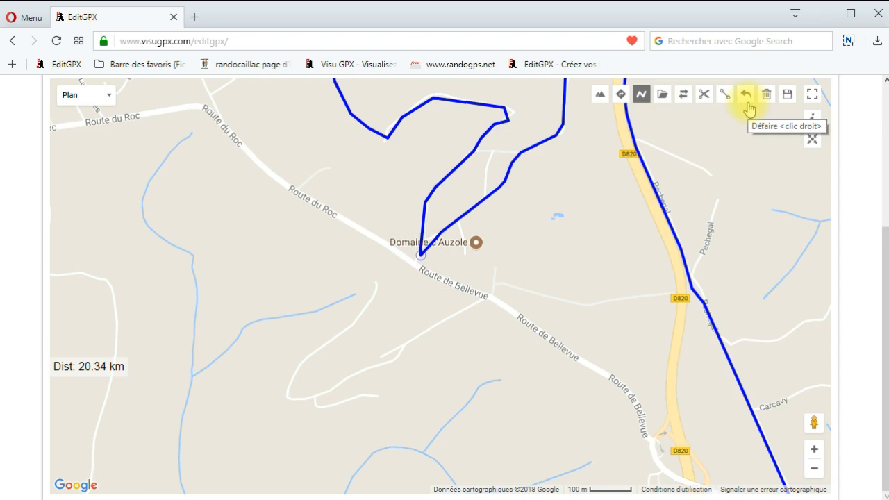
Download the merged track as a GPX file, choosing the traces reduites folder as the destination.
{"action": "left_click", "coordinate": [791, 96]}
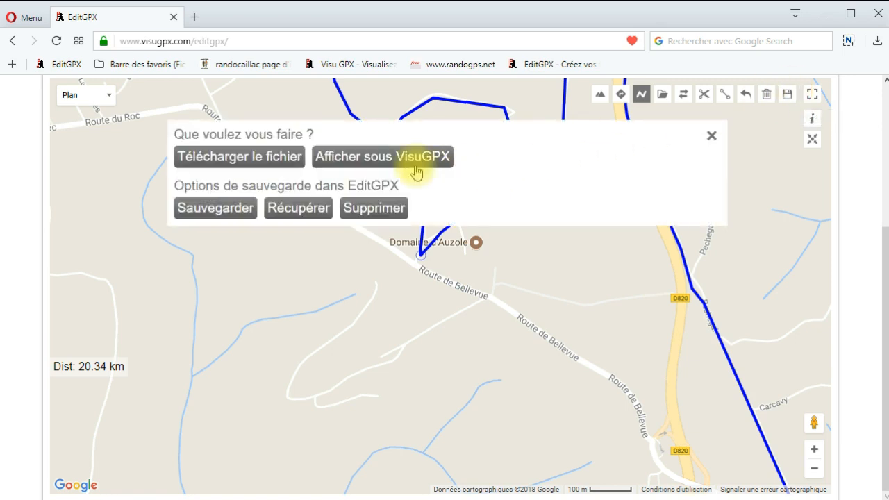
{"action": "left_click", "coordinate": [230, 159]}
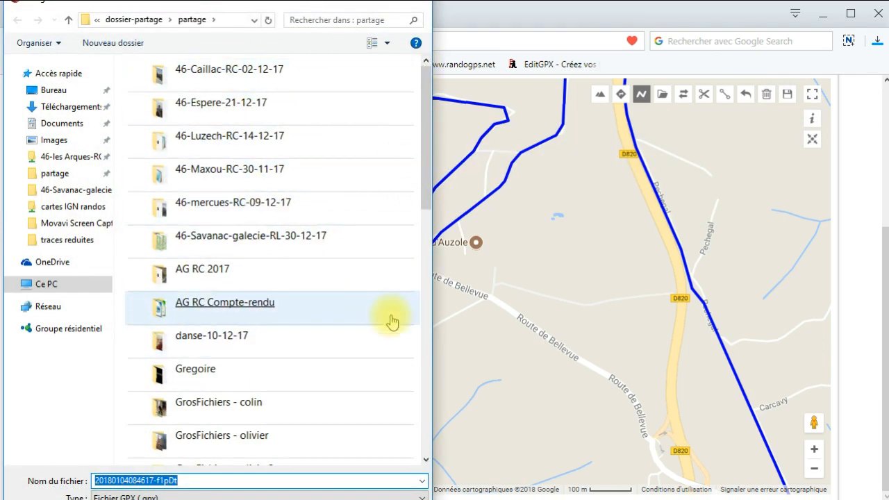
{"action": "left_click_drag", "start_coordinate": [424, 167], "coordinate": [405, 260]}
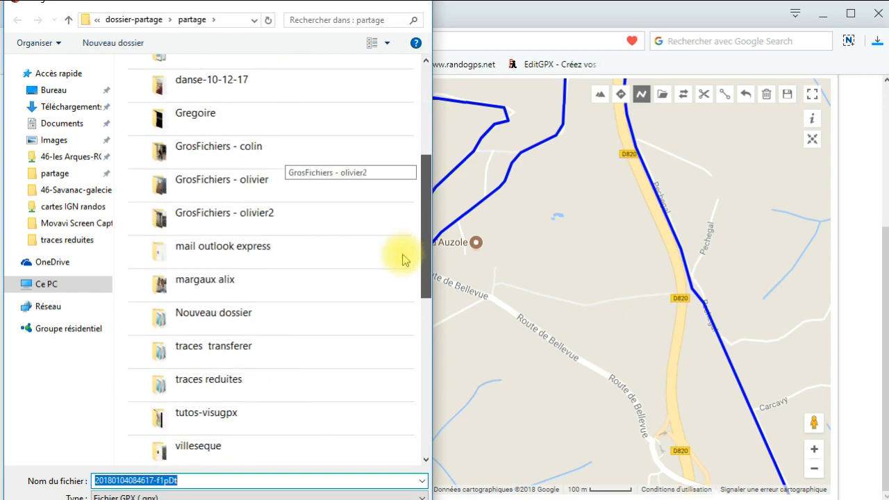
{"action": "left_click", "coordinate": [223, 380]}
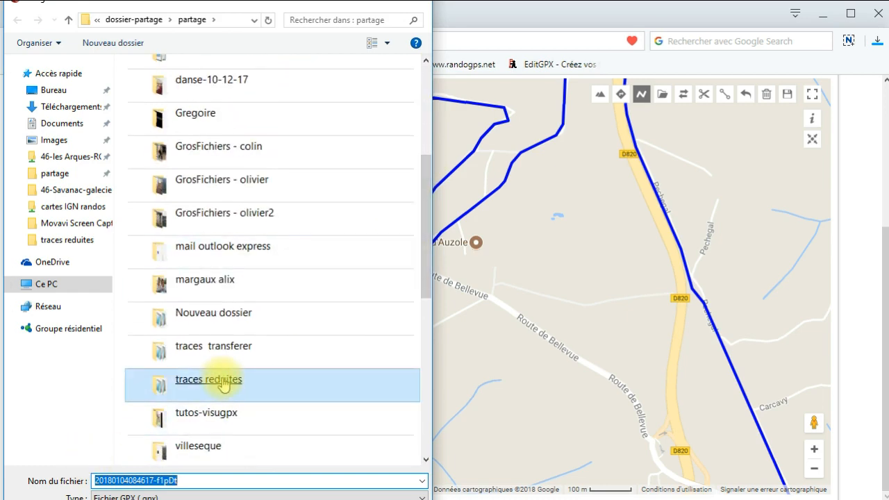
{"action": "double_click", "coordinate": [223, 380]}
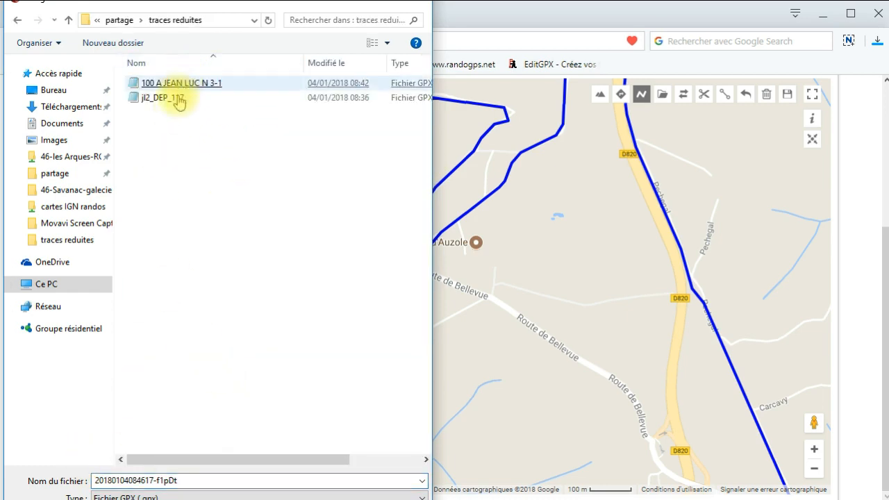
Name the downloaded track file "jl2 et jl3" and save it in the traces reduites folder.
{"action": "double_click", "coordinate": [182, 480]}
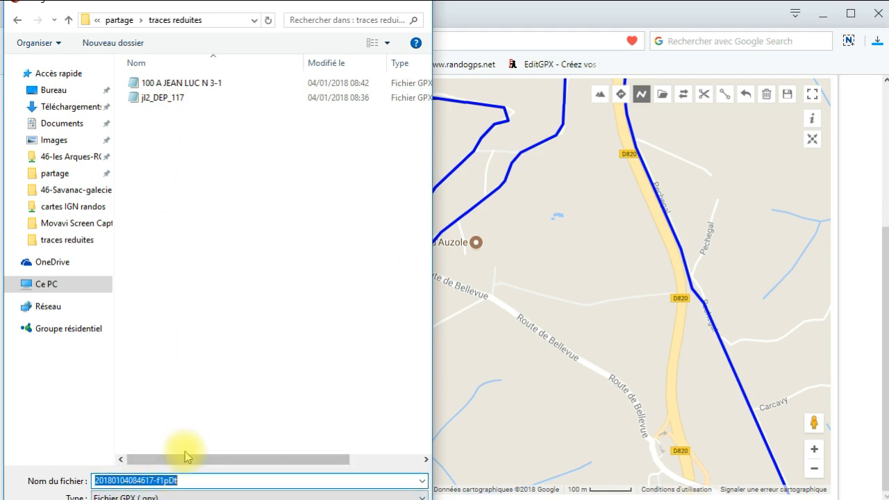
{"action": "type", "text": "jl"}
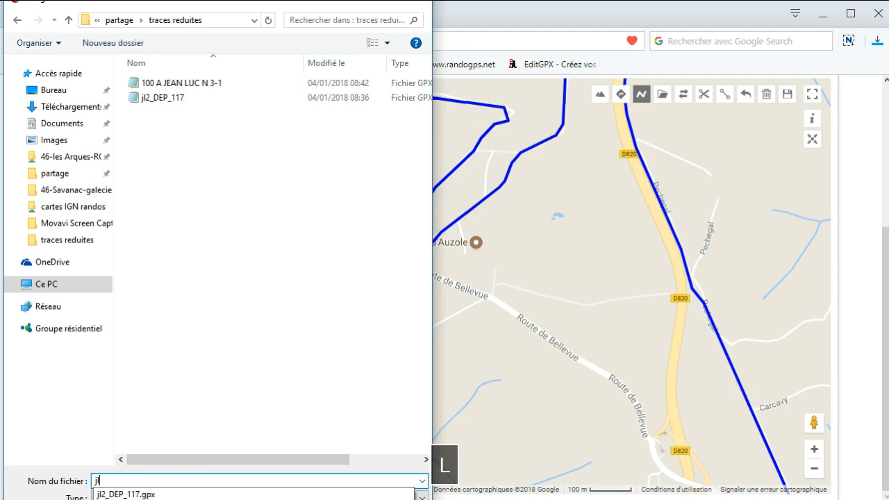
{"action": "type", "text": "2"}
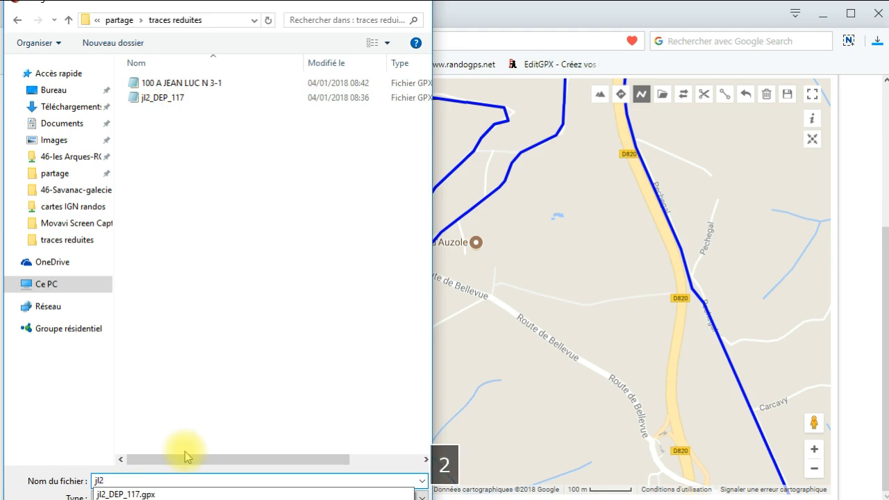
{"action": "type", "text": " et "}
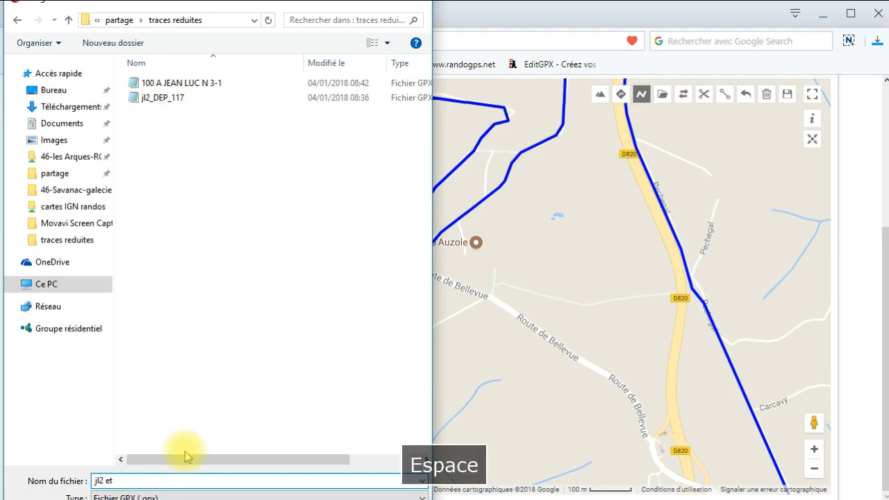
{"action": "type", "text": "jl3"}
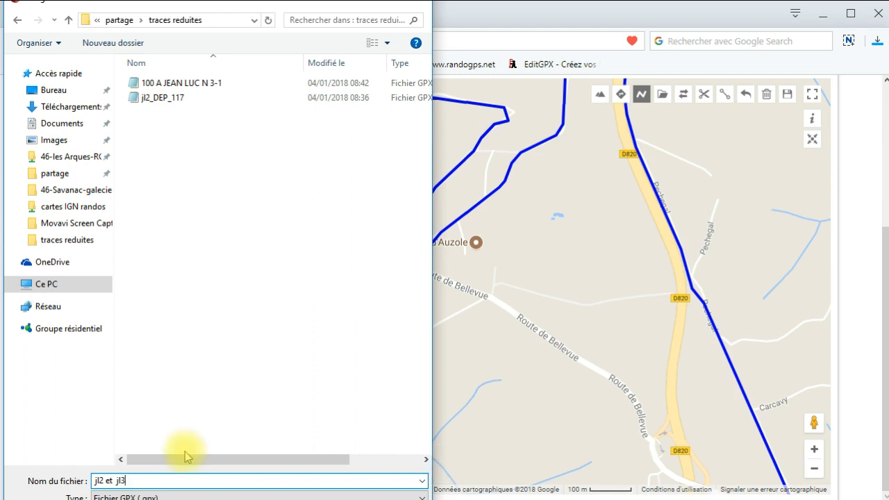
{"action": "key", "text": "Return"}
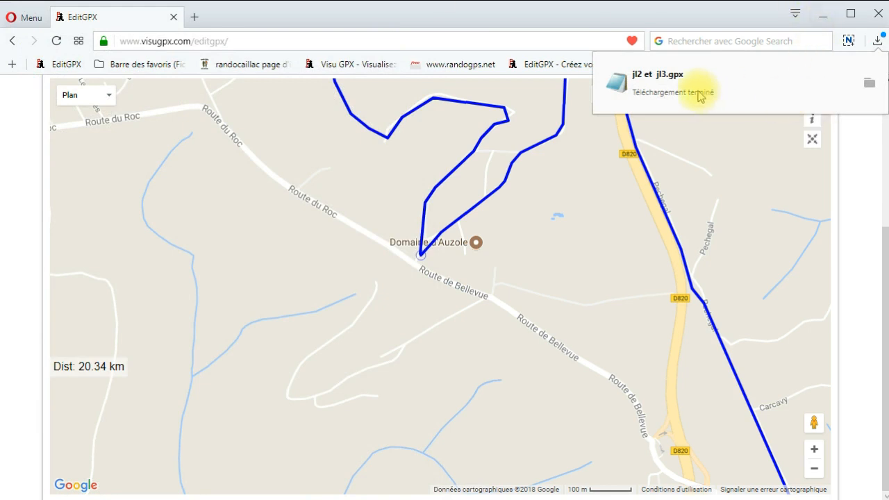
Display the merged track in VisuGPX and switch its base map to IGN.
{"action": "left_click", "coordinate": [756, 139]}
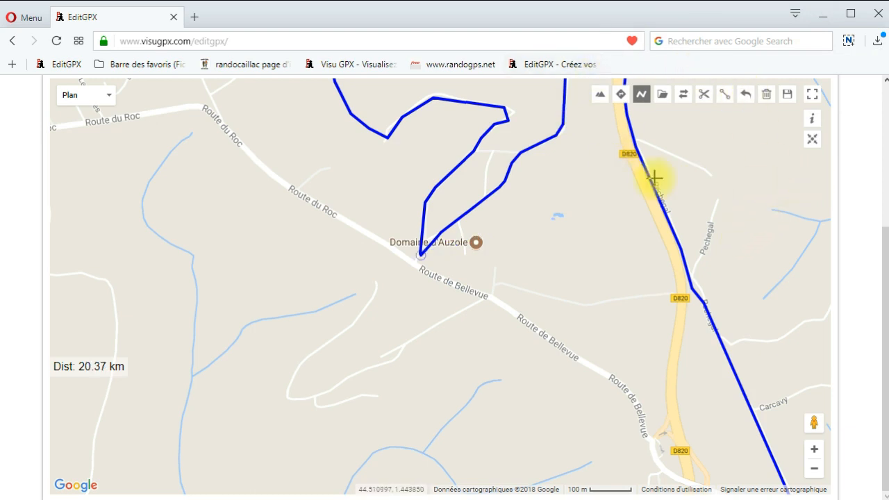
{"action": "left_click", "coordinate": [787, 96]}
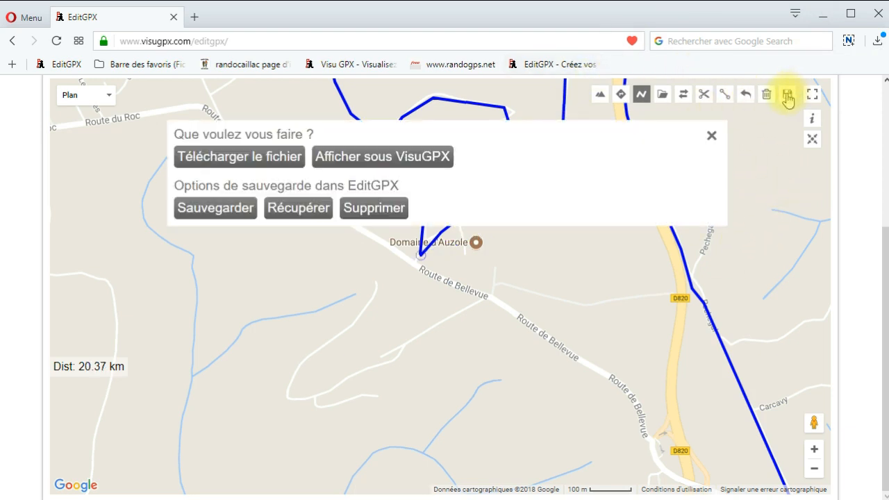
{"action": "left_click", "coordinate": [371, 155]}
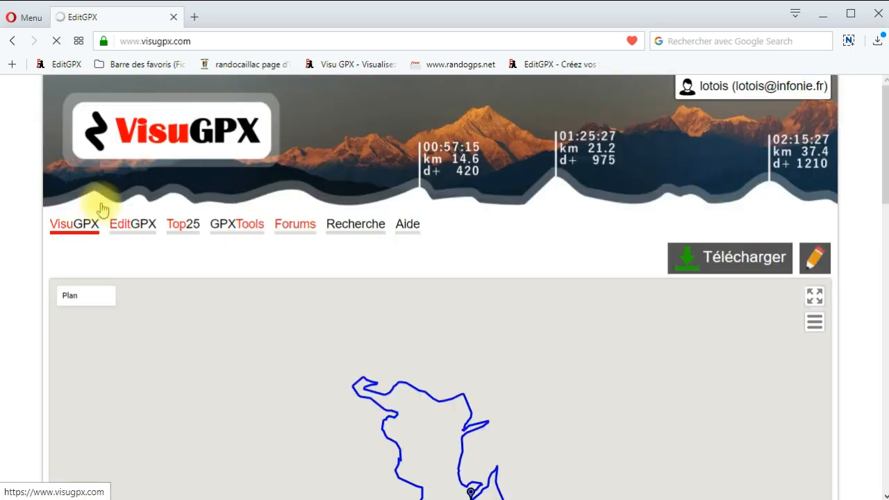
{"action": "left_click", "coordinate": [61, 298]}
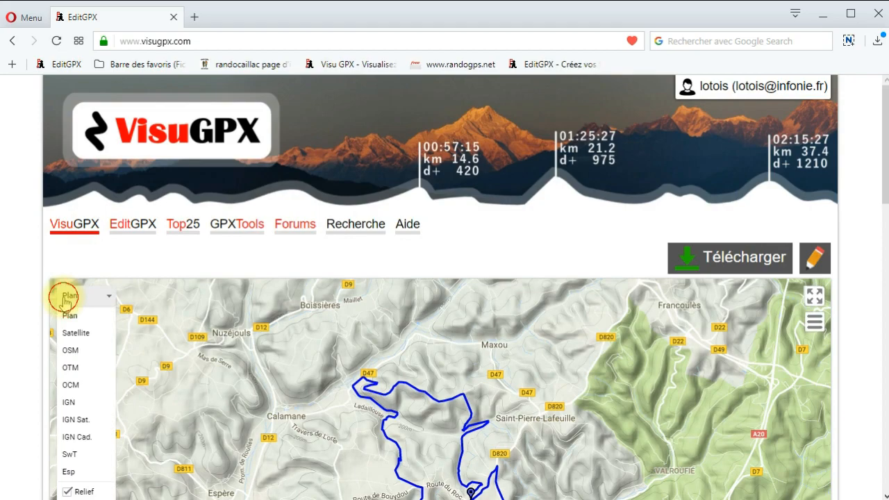
{"action": "left_click", "coordinate": [71, 400]}
Examine the merged route on the IGN map, along with its elevation profile, length, point count and climb figures.
{"action": "left_click_drag", "start_coordinate": [880, 174], "coordinate": [883, 271]}
{"action": "scroll", "coordinate": [594, 247], "scroll_direction": "up", "scroll_amount": 1}
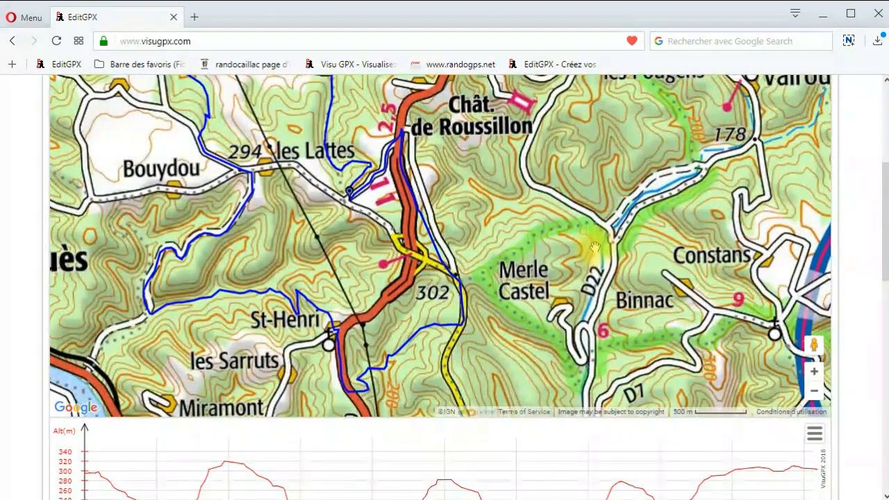
{"action": "scroll", "coordinate": [594, 248], "scroll_direction": "up", "scroll_amount": 1}
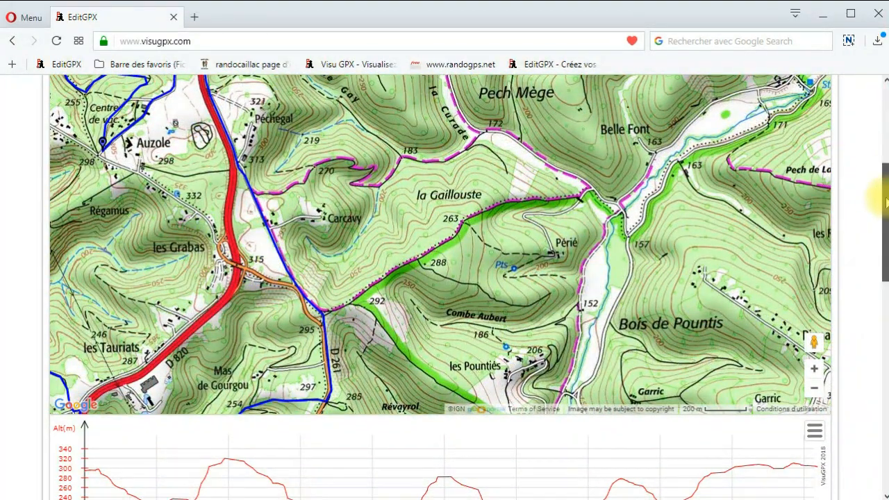
{"action": "left_click_drag", "start_coordinate": [887, 200], "coordinate": [877, 314]}
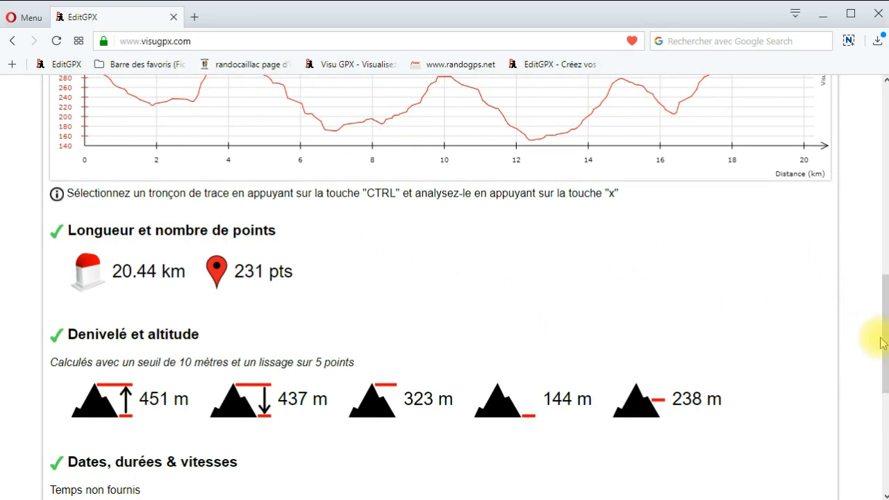
{"action": "left_click_drag", "start_coordinate": [886, 296], "coordinate": [832, 166]}
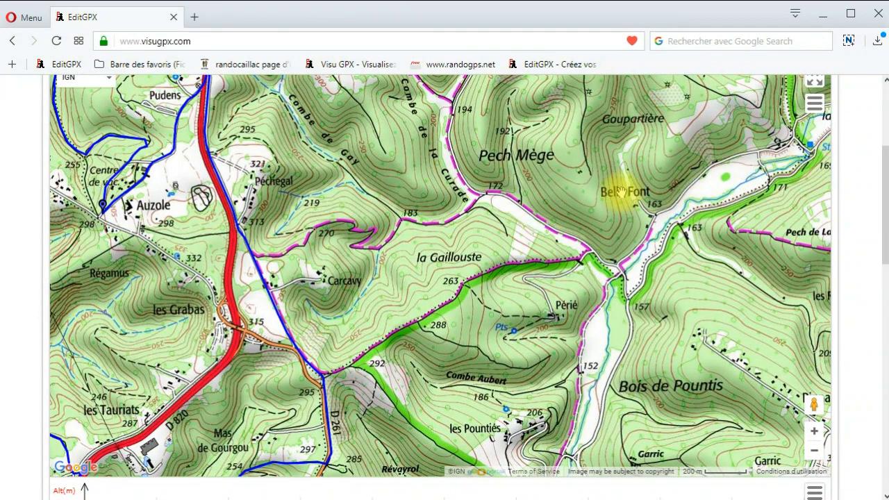